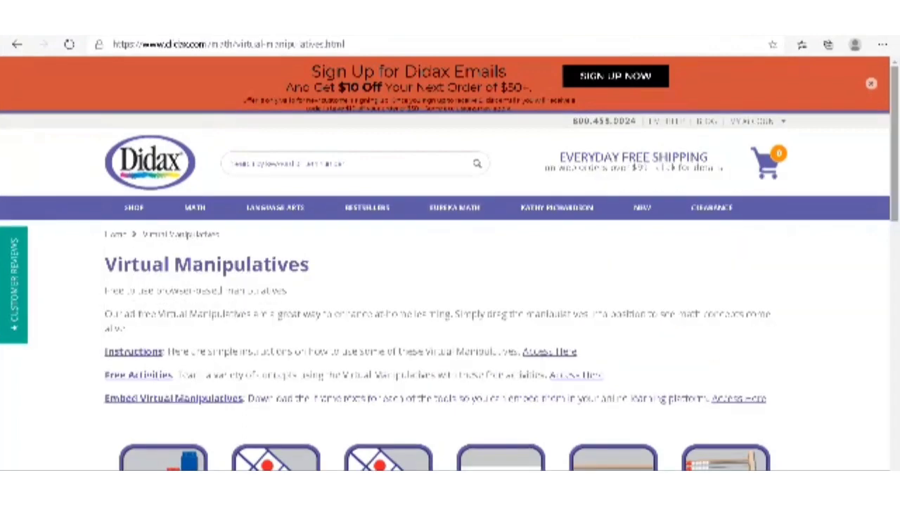
pyautogui.scroll(-3, 450, 281)
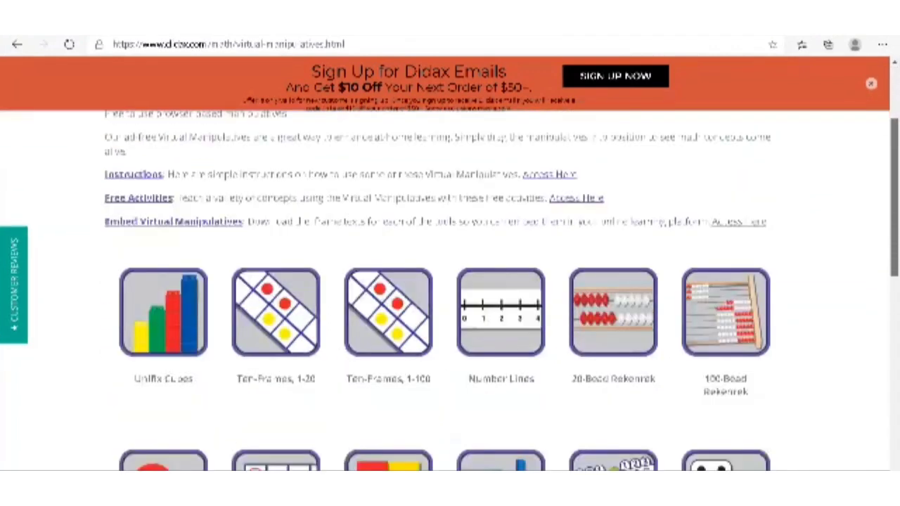
pyautogui.scroll(-2, 450, 281)
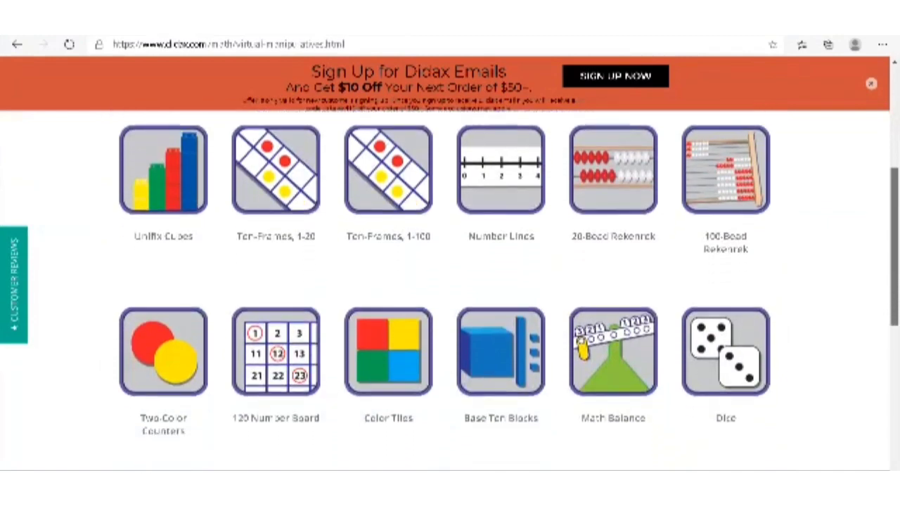
pyautogui.scroll(1, 450, 281)
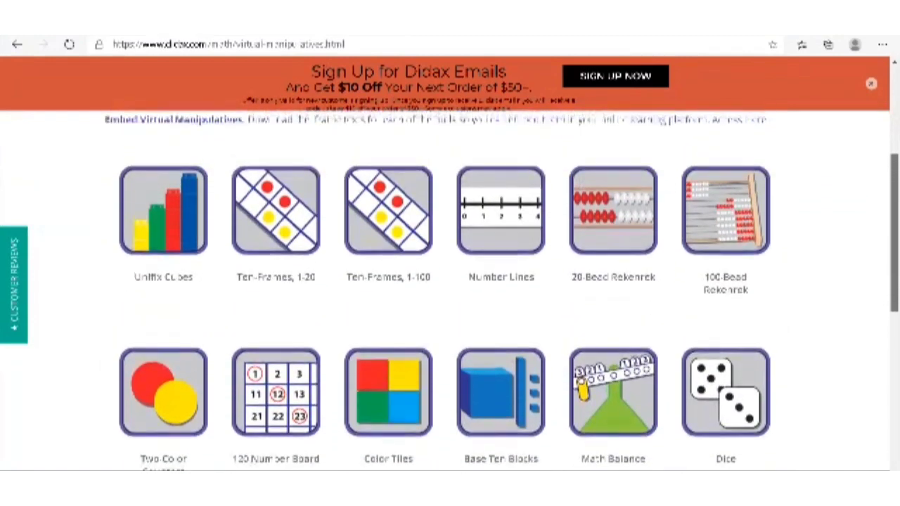
pyautogui.scroll(-1, 450, 281)
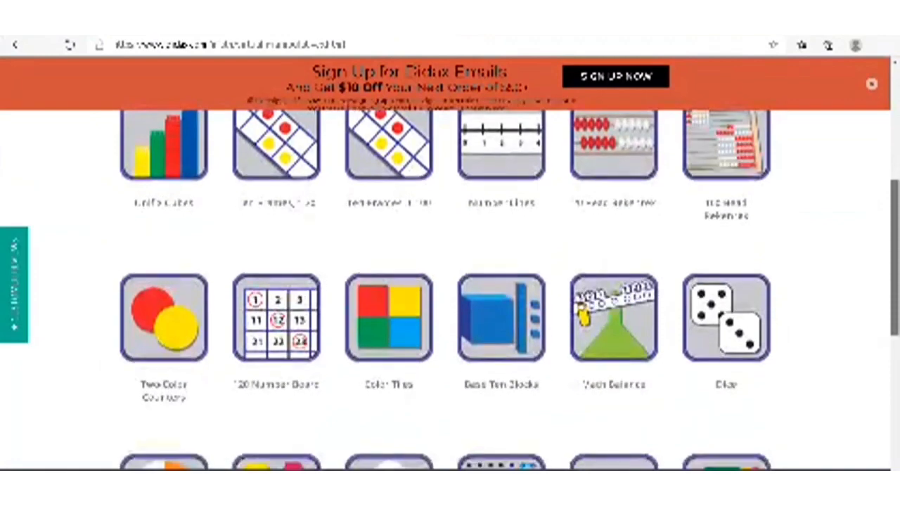
pyautogui.scroll(-1, 450, 281)
pyautogui.scroll(-1, 450, 281)
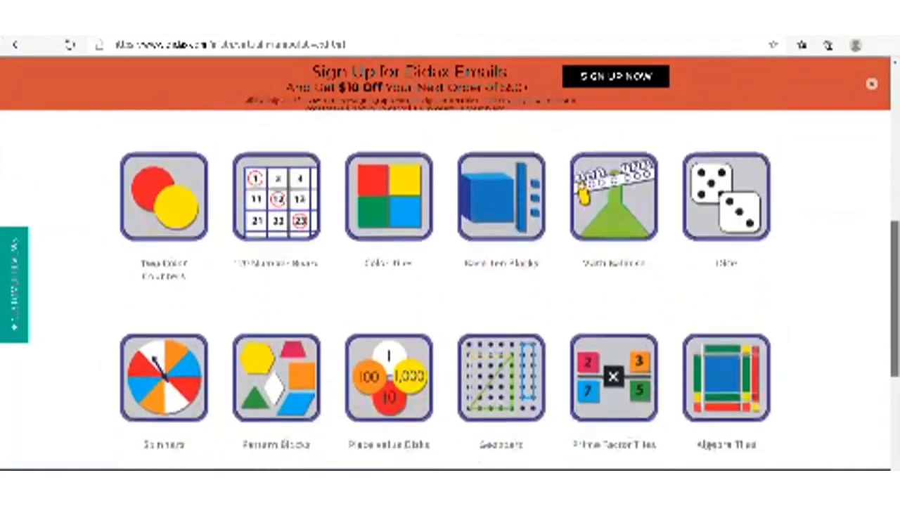
pyautogui.scroll(-1, 450, 281)
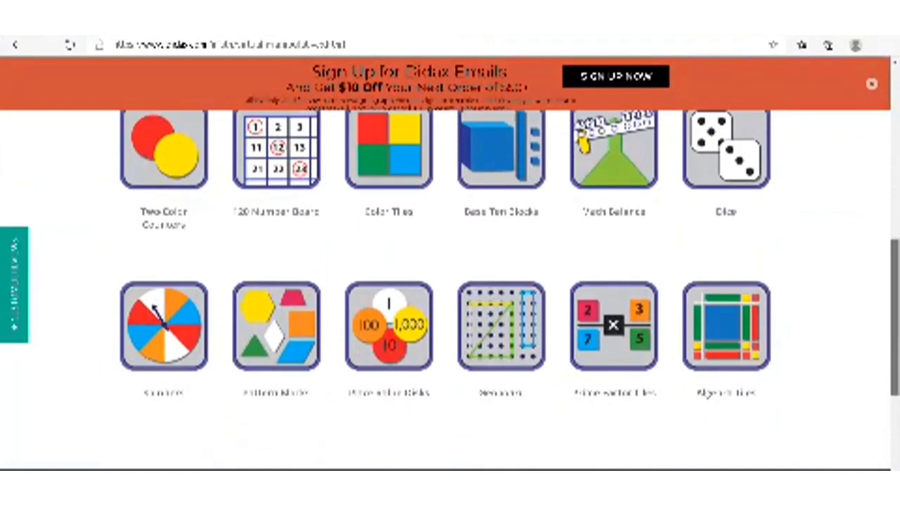
pyautogui.scroll(-1, 450, 281)
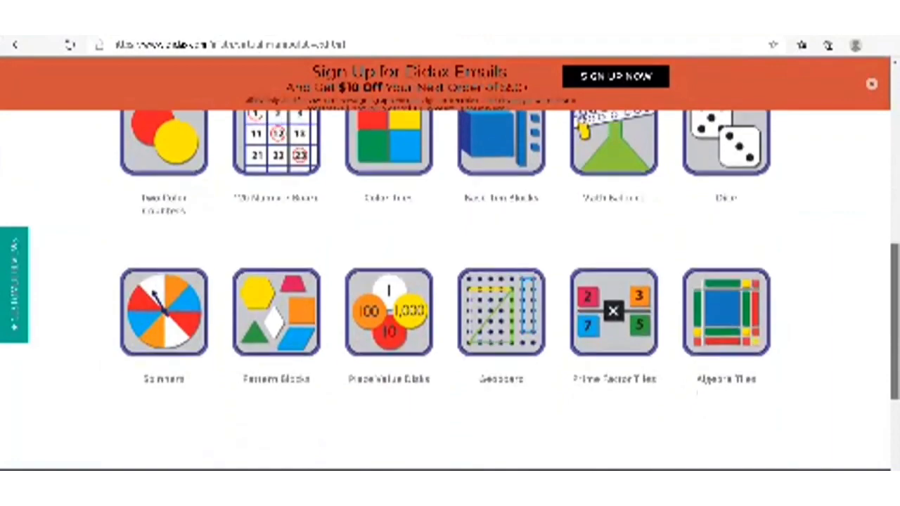
pyautogui.scroll(10, 450, 281)
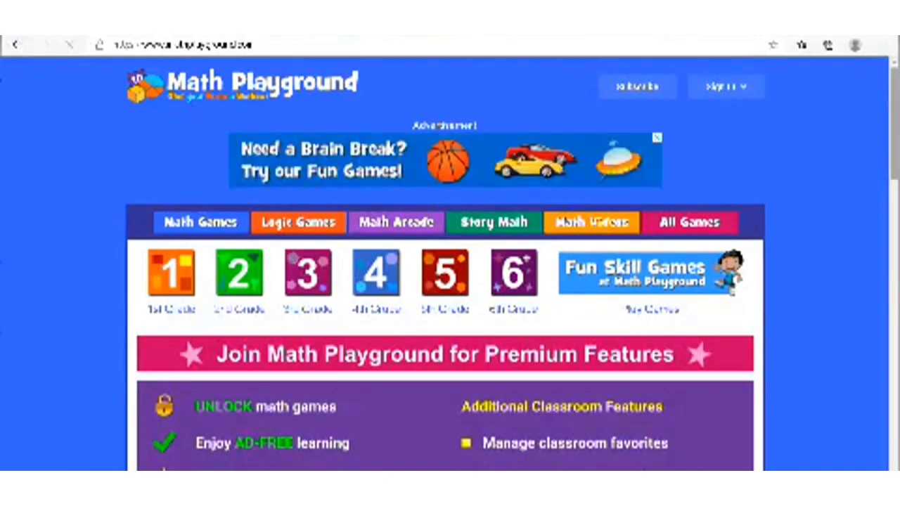
# Scroll Math Playground's home page down through the game category tiles to the footer, then back up
pyautogui.scroll(-1, 443, 260)
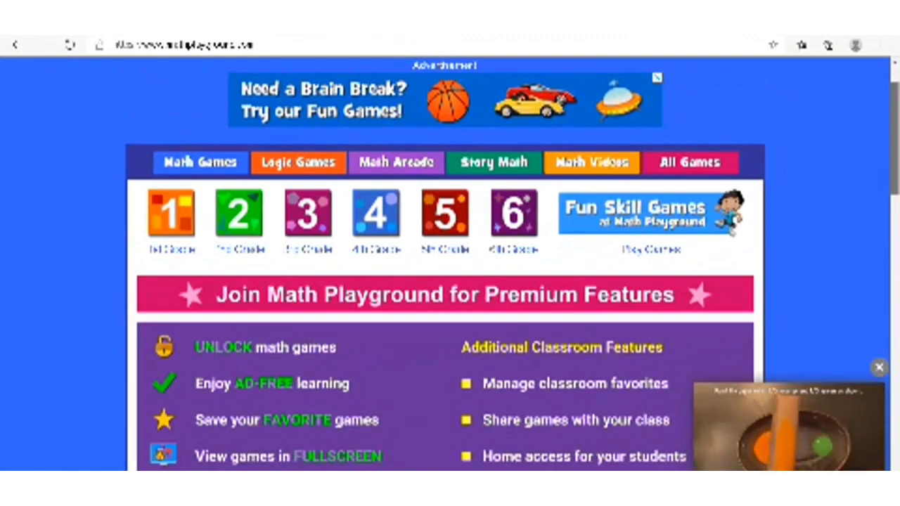
pyautogui.scroll(-6, 450, 281)
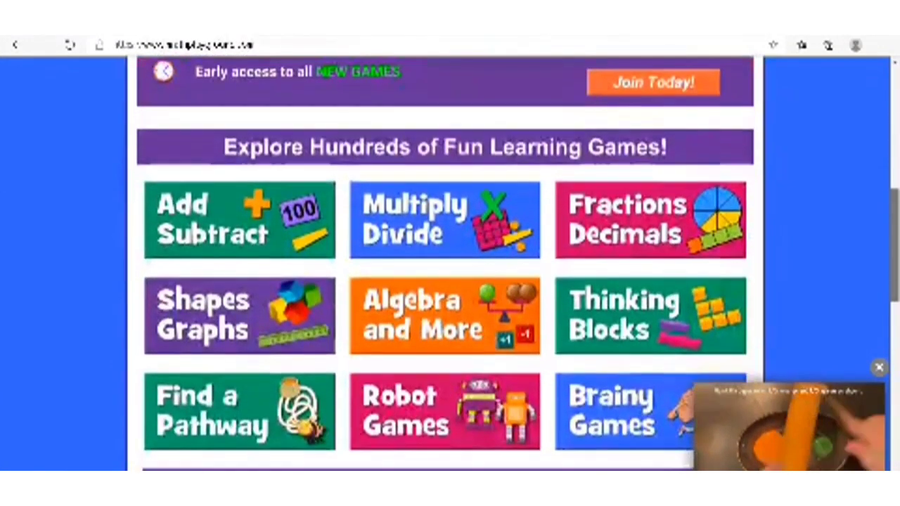
pyautogui.scroll(-1, 450, 281)
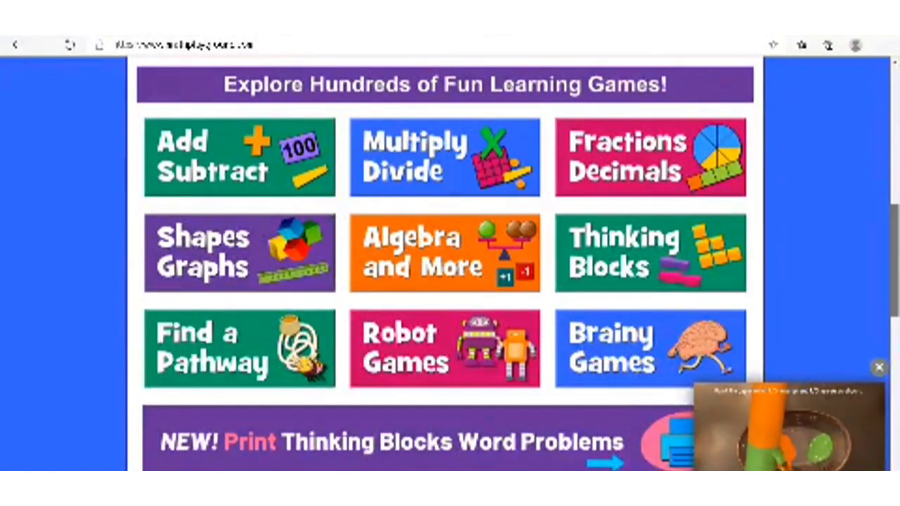
pyautogui.scroll(-8, 450, 281)
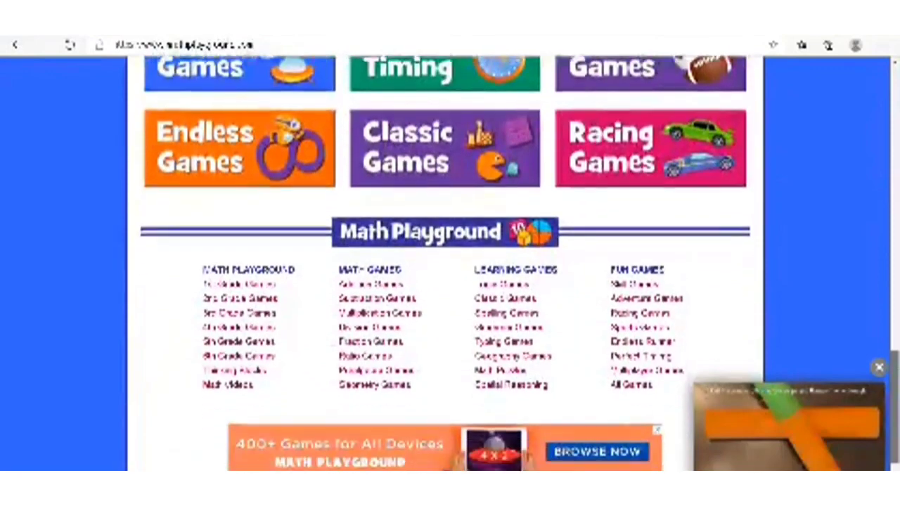
pyautogui.scroll(-1, 450, 282)
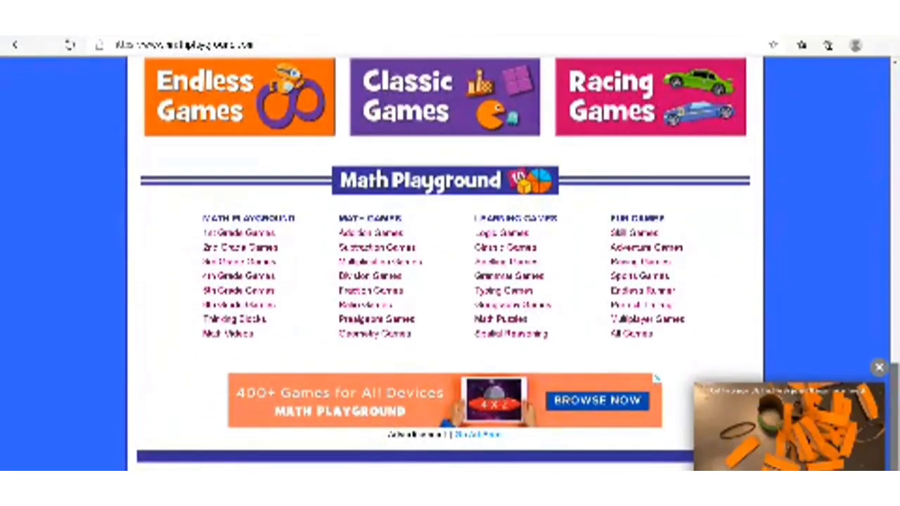
pyautogui.scroll(-1, 450, 281)
pyautogui.scroll(2, 450, 281)
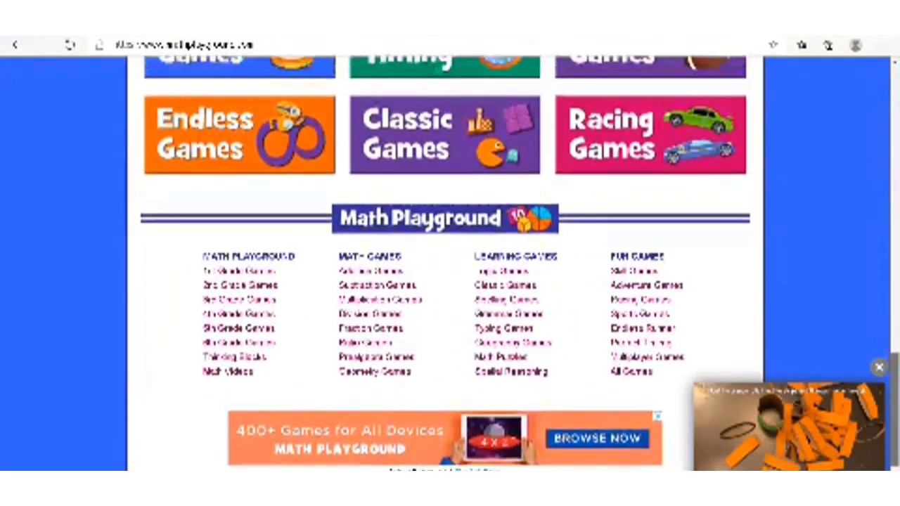
pyautogui.scroll(10, 450, 281)
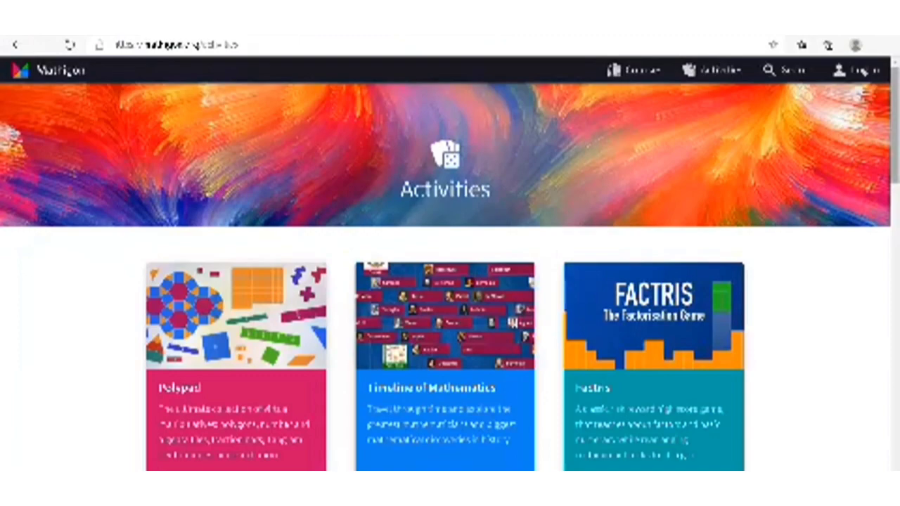
# Scroll down and up through all of Mathigon's Activities cards
pyautogui.scroll(-1, 450, 281)
pyautogui.scroll(-8, 449, 282)
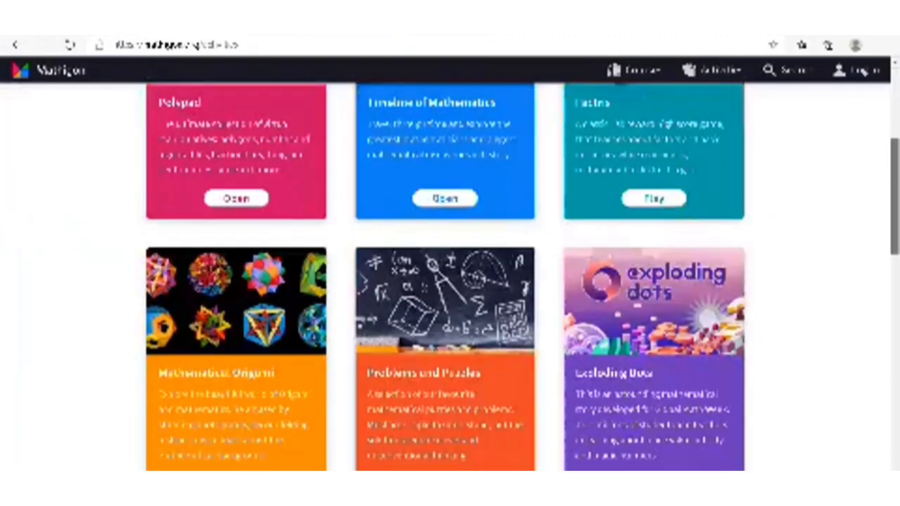
pyautogui.scroll(-8, 449, 281)
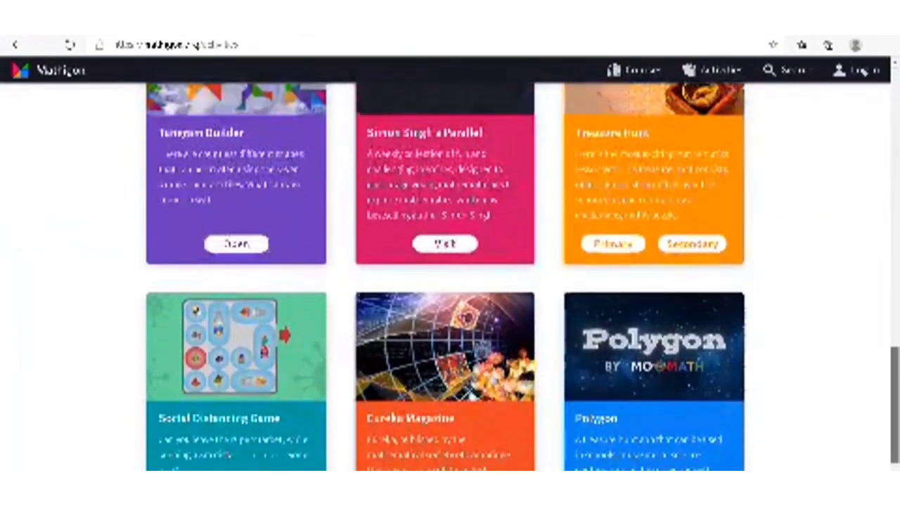
pyautogui.scroll(10, 450, 281)
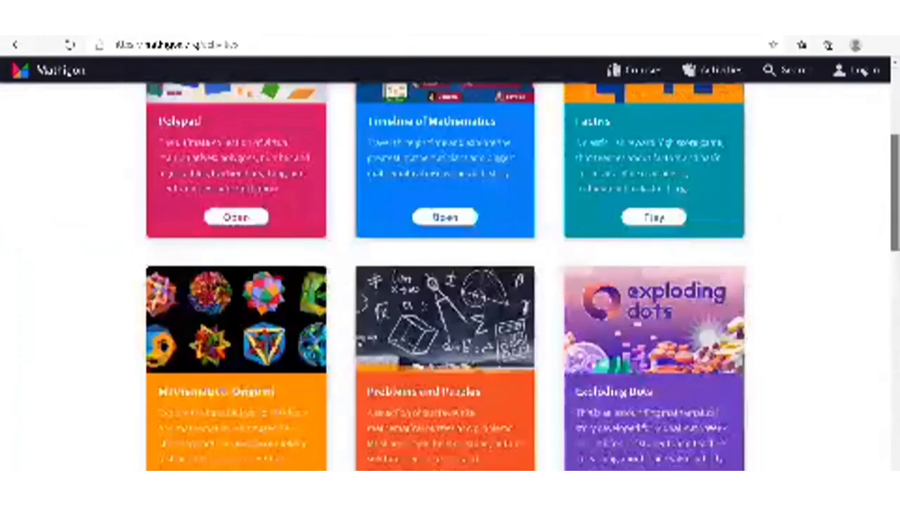
pyautogui.scroll(3, 450, 281)
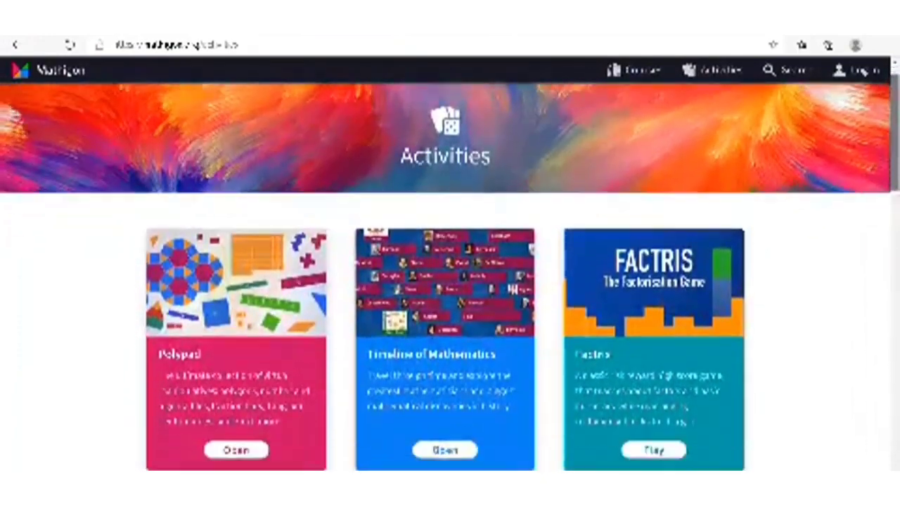
pyautogui.scroll(-4, 449, 282)
pyautogui.scroll(-2, 450, 281)
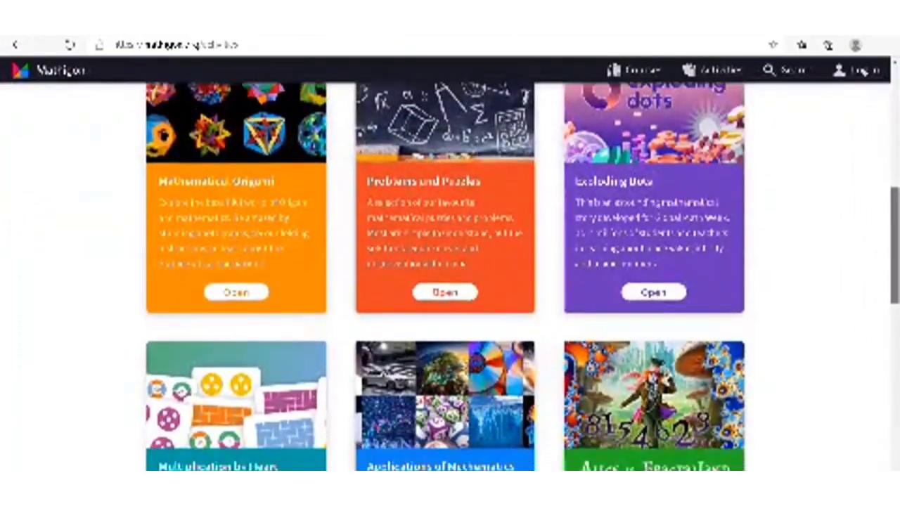
pyautogui.scroll(-1, 449, 281)
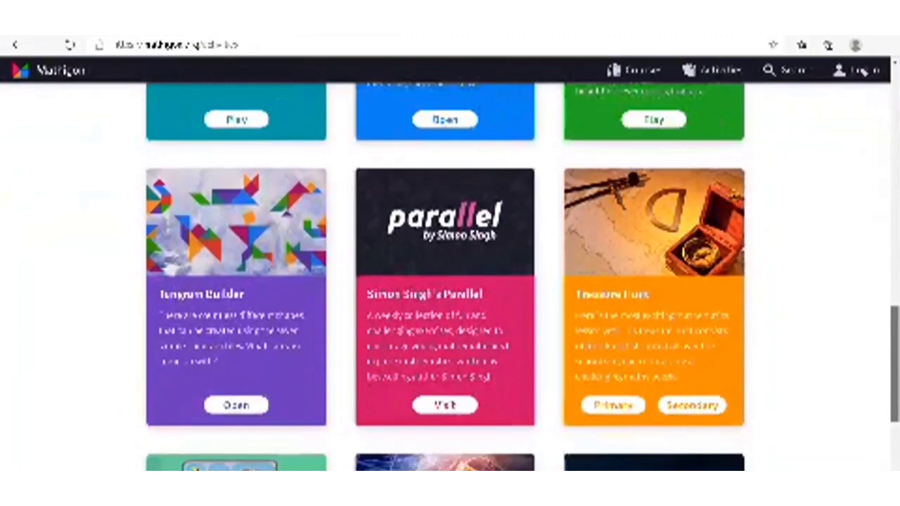
pyautogui.scroll(-2, 450, 281)
pyautogui.scroll(20, 450, 281)
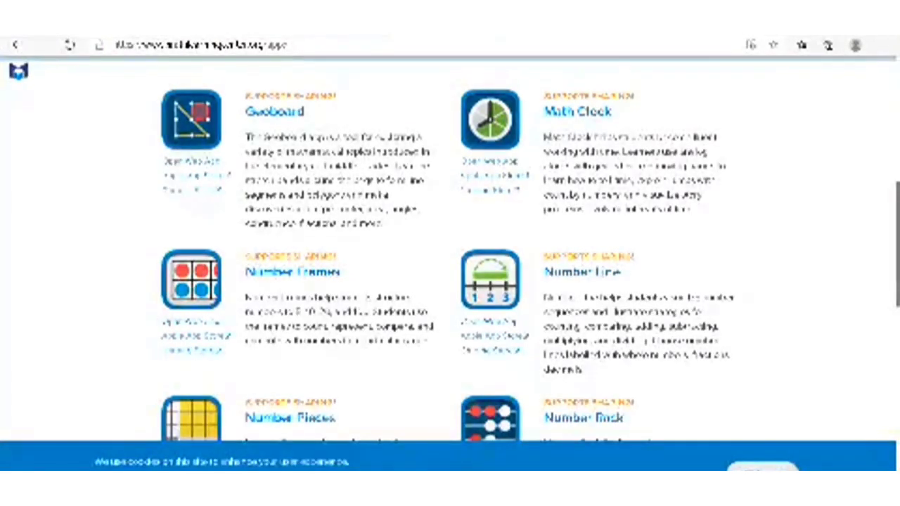
pyautogui.scroll(3, 449, 253)
pyautogui.scroll(-3, 449, 253)
pyautogui.scroll(-1, 450, 253)
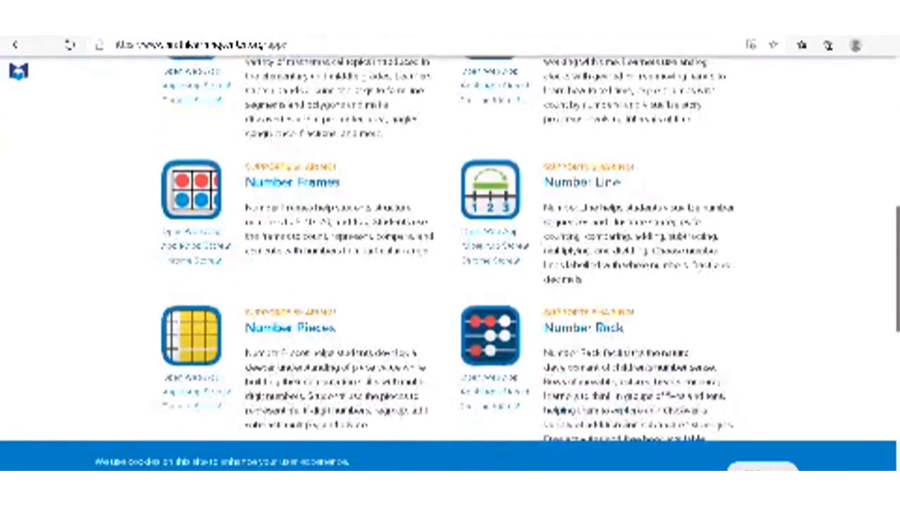
pyautogui.scroll(-3, 450, 253)
pyautogui.scroll(-2, 450, 253)
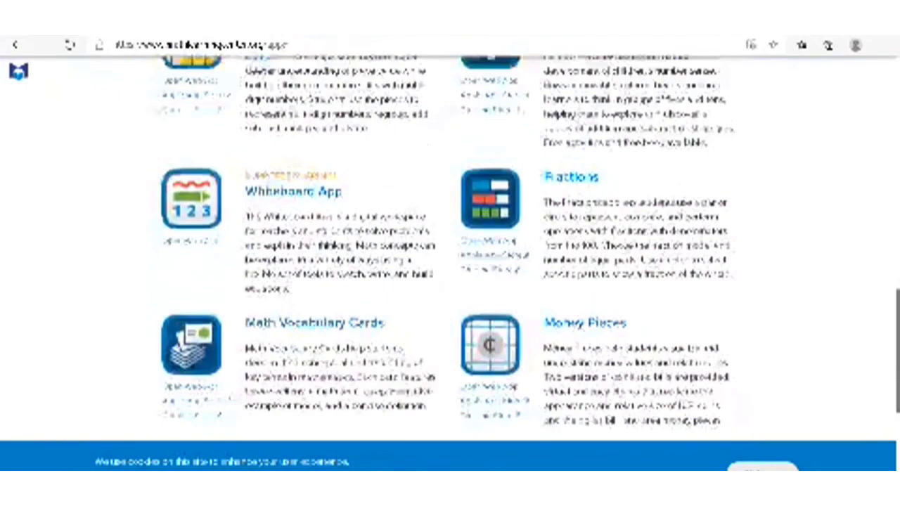
pyautogui.scroll(-2, 450, 253)
pyautogui.scroll(-1, 449, 253)
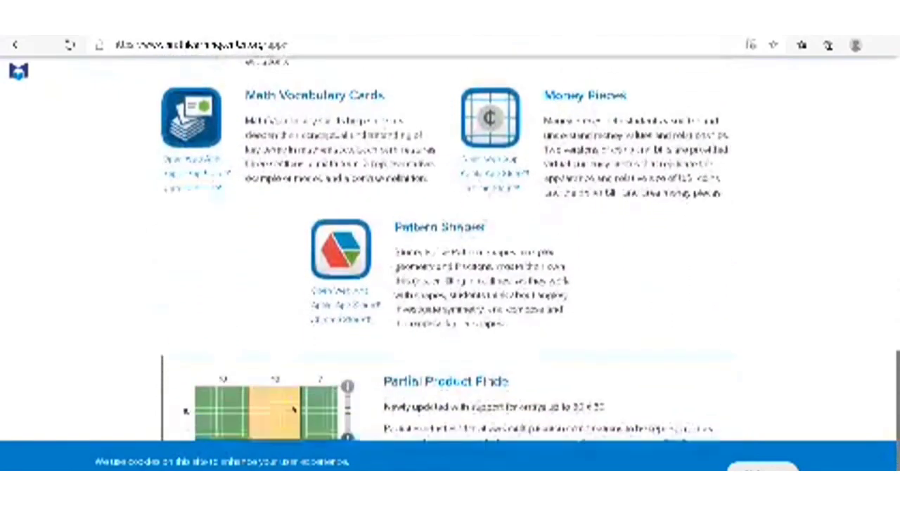
pyautogui.scroll(-2, 450, 253)
pyautogui.scroll(10, 450, 253)
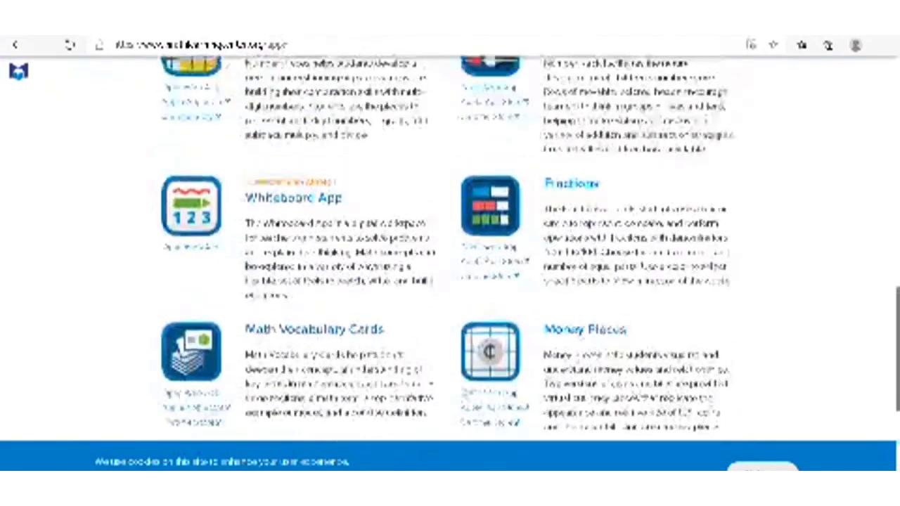
pyautogui.scroll(8, 450, 253)
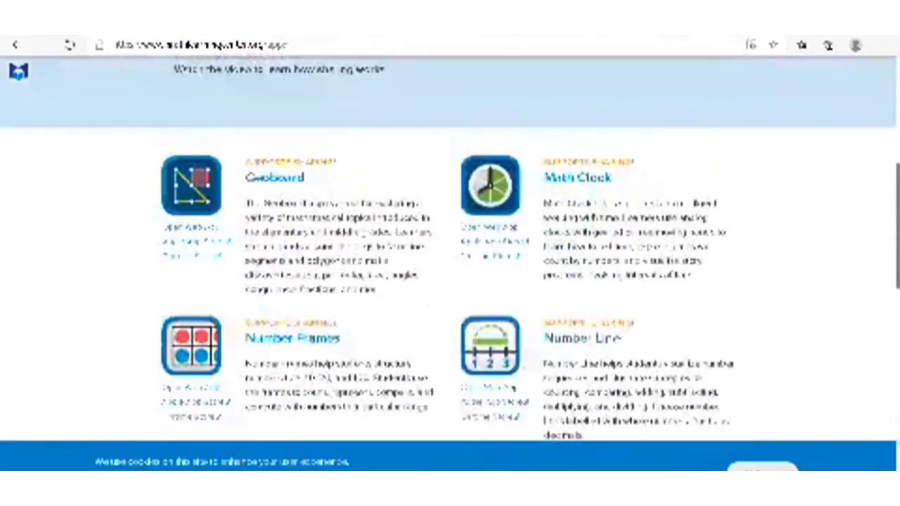
pyautogui.scroll(3, 449, 253)
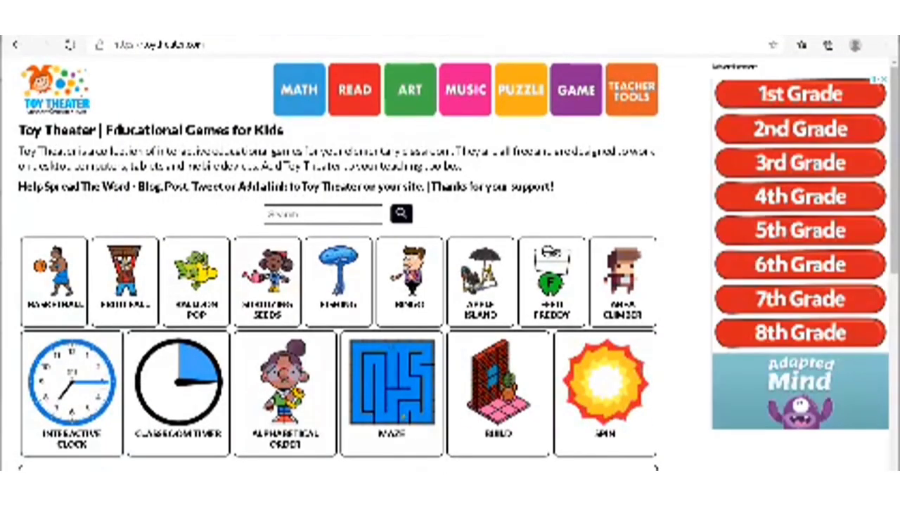
# Skim the Toy Theater home page and open the orange TEACHER TOOLS category
pyautogui.scroll(-1, 337, 281)
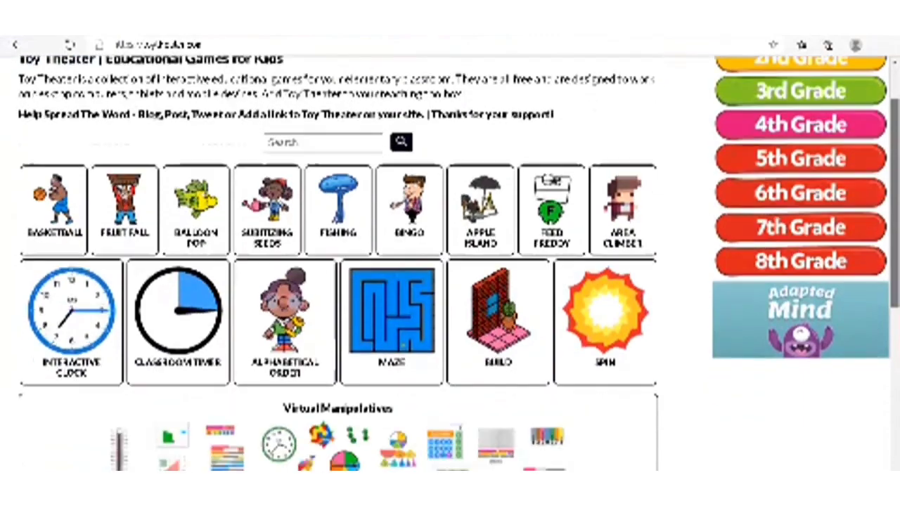
pyautogui.scroll(-2, 337, 281)
pyautogui.scroll(3, 338, 282)
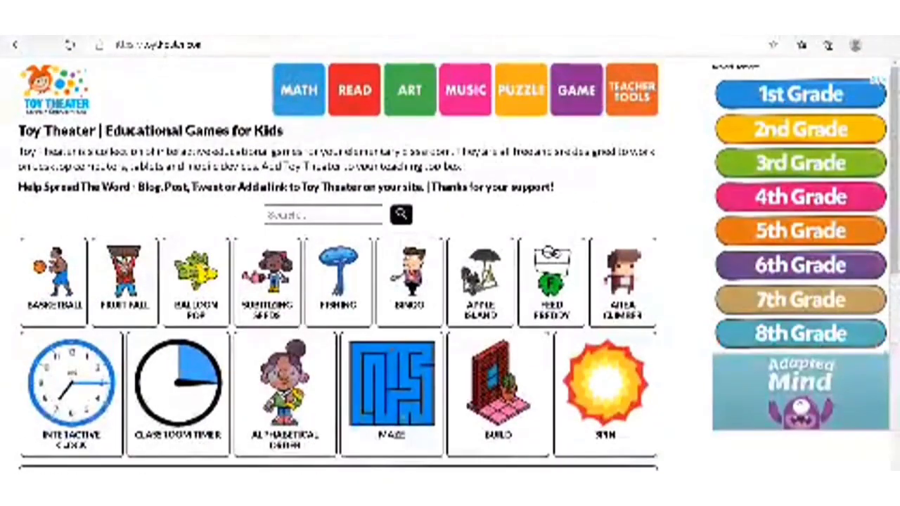
pyautogui.click(632, 90)
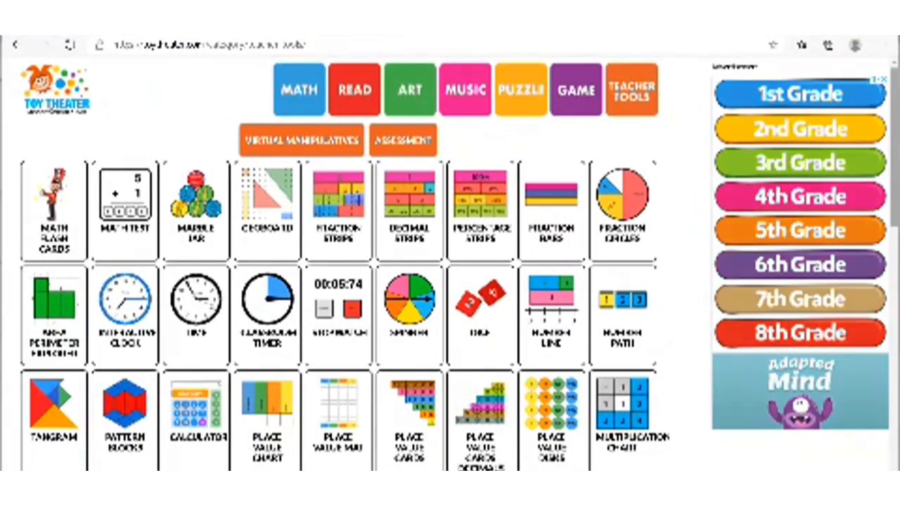
pyautogui.scroll(-7, 338, 281)
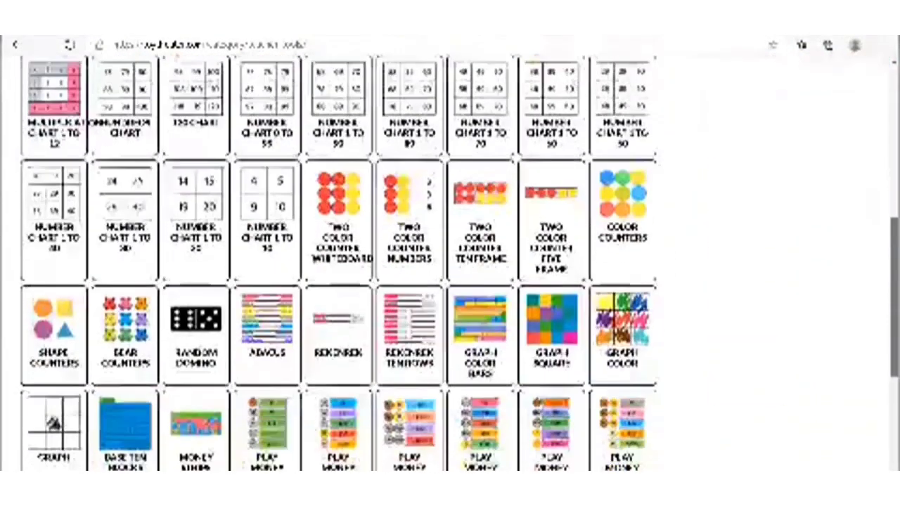
pyautogui.scroll(-3, 337, 281)
pyautogui.scroll(10, 337, 281)
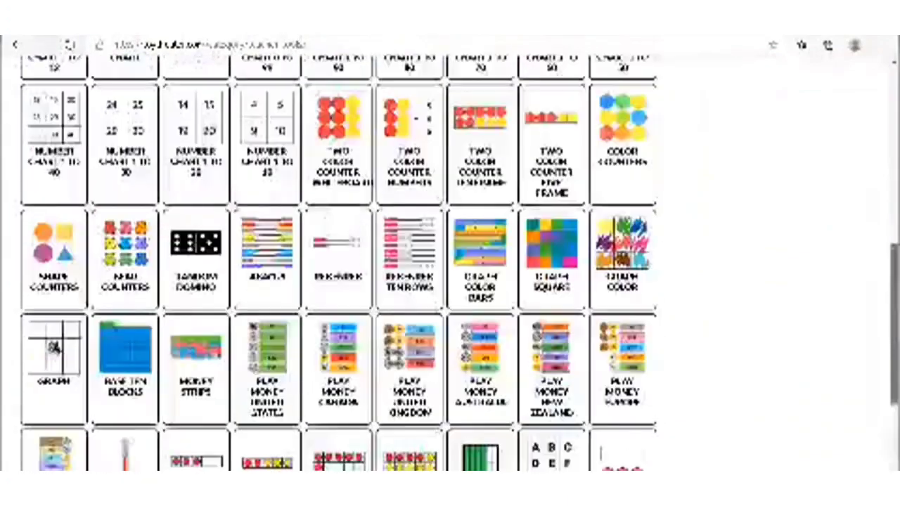
pyautogui.scroll(2, 337, 281)
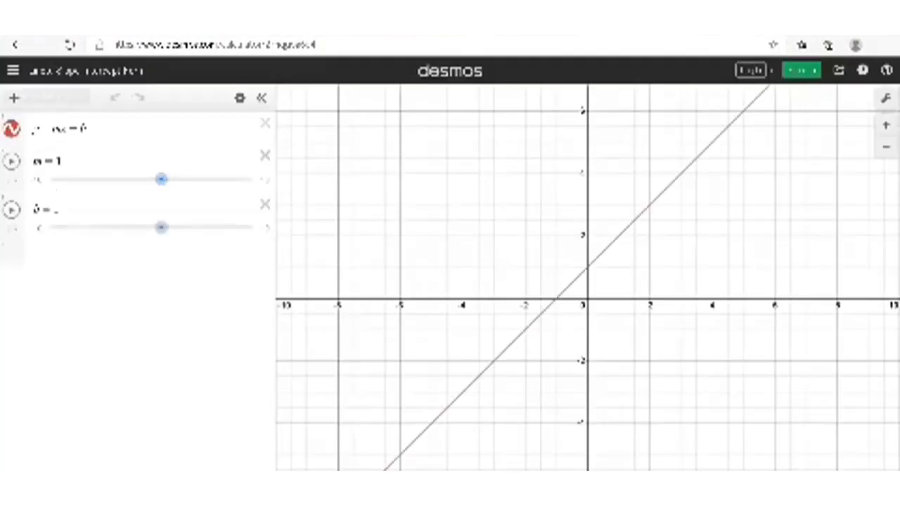
# Preview the Parabolas: Standard Form, Trigonometry: Period and Amplitude, and Conic Sections: Circle example graphs
pyautogui.click(13, 70)
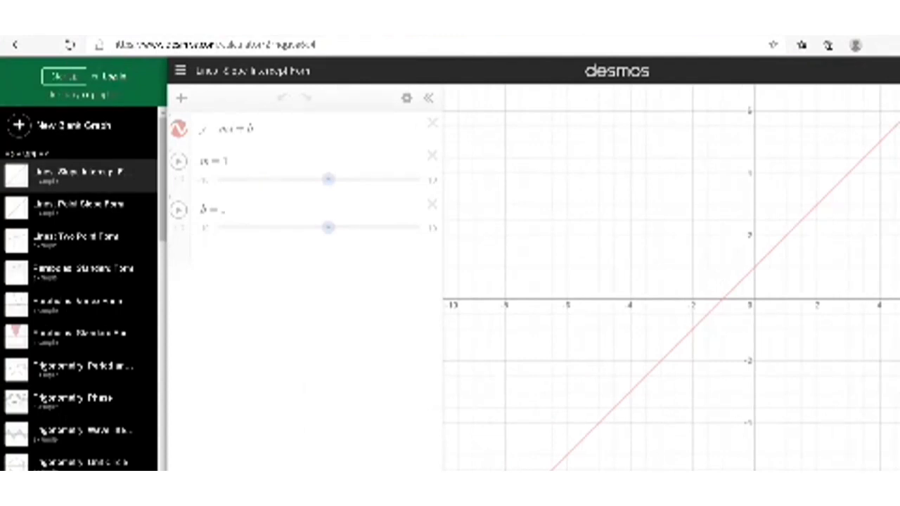
pyautogui.click(83, 269)
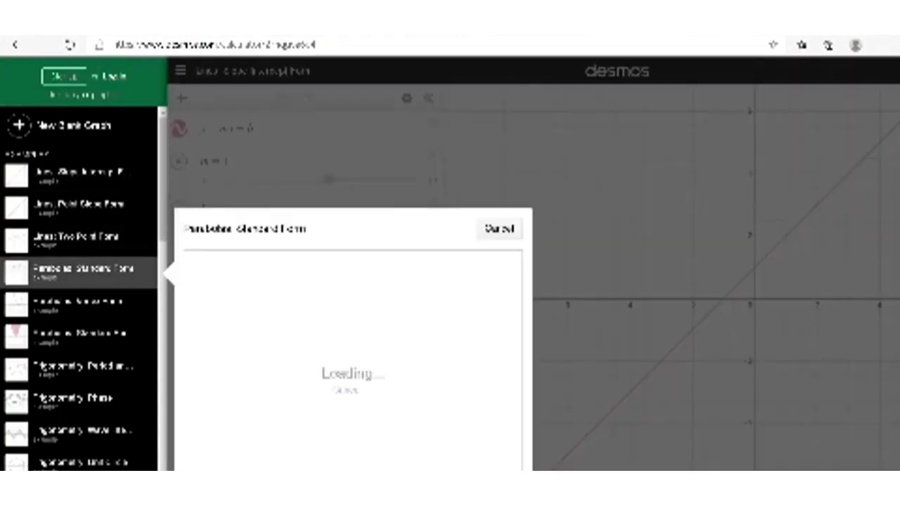
pyautogui.click(83, 365)
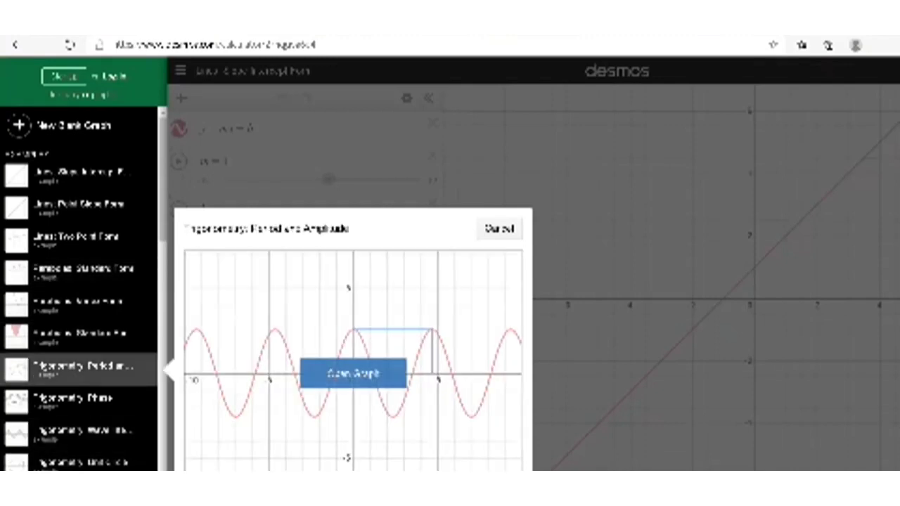
pyautogui.scroll(-1, 79, 281)
pyautogui.click(74, 458)
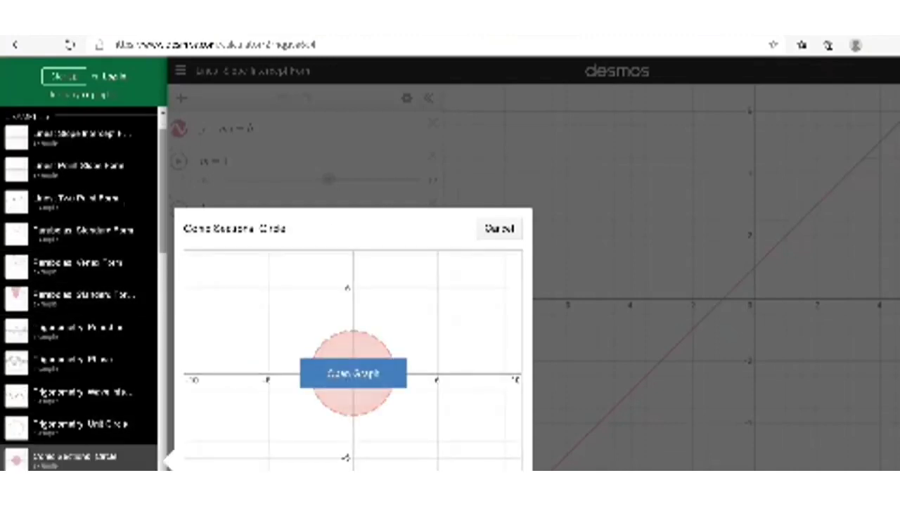
# Preview the Polar: Rose and Calculus: Derivatives examples, then go to the GeoGebra site
pyautogui.scroll(-5, 78, 281)
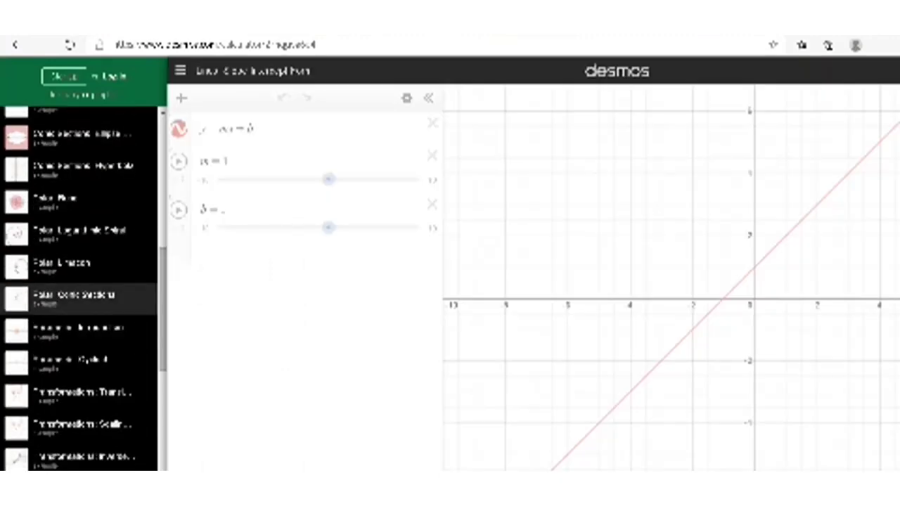
pyautogui.click(71, 197)
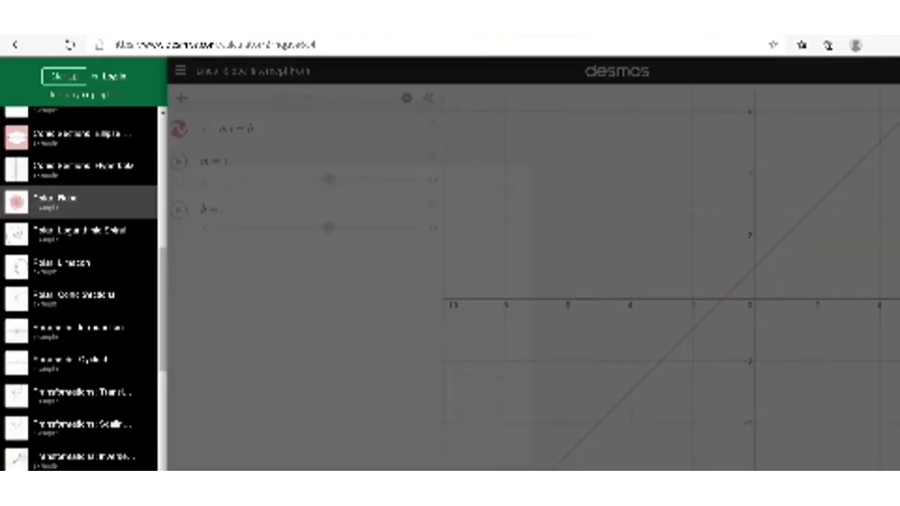
pyautogui.scroll(-3, 79, 281)
pyautogui.scroll(-3, 79, 352)
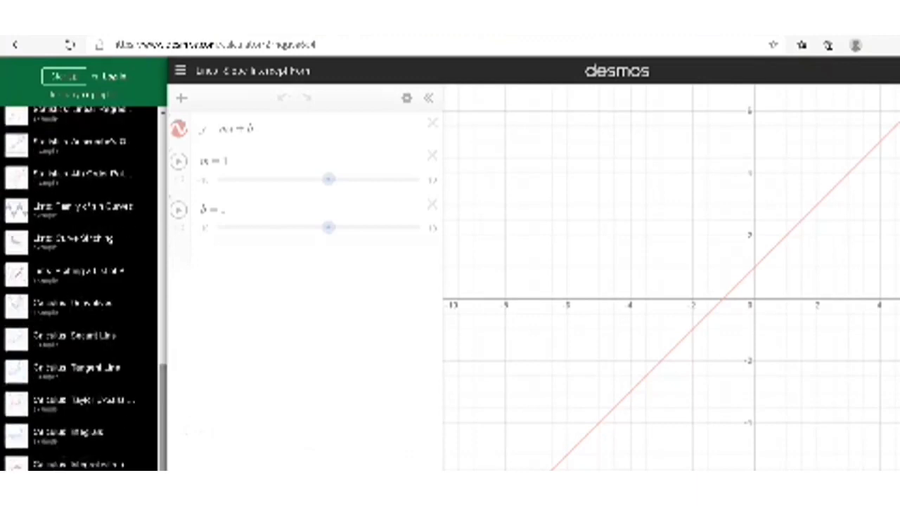
pyautogui.click(70, 303)
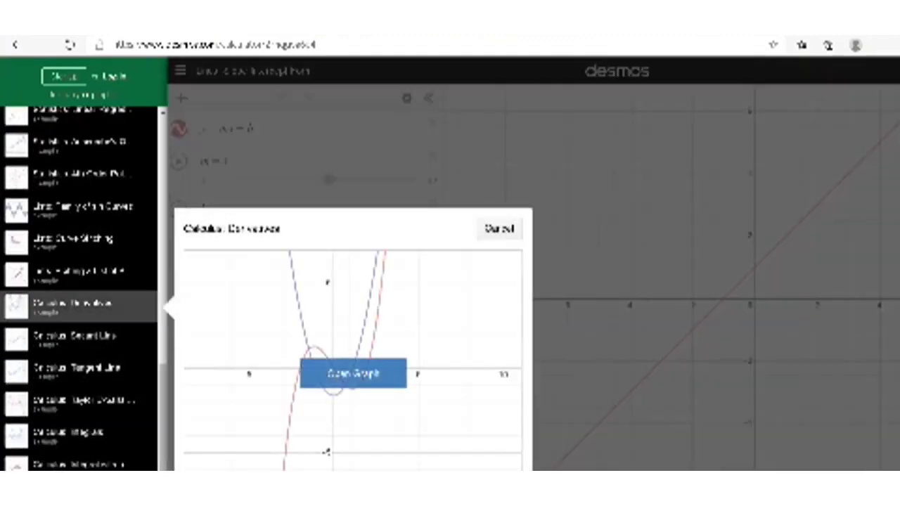
pyautogui.click(351, 373)
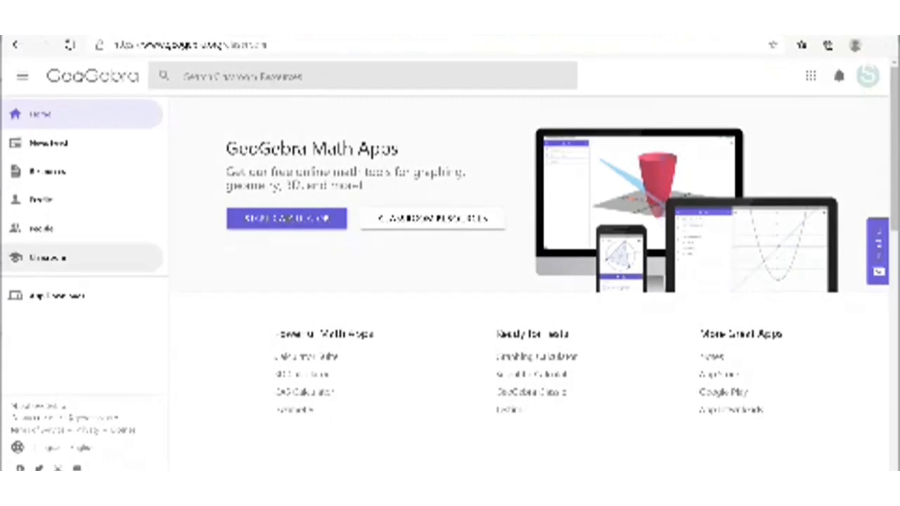
# View the GeoGebra Classroom join page, return home, and open the Resources library
pyautogui.click(48, 258)
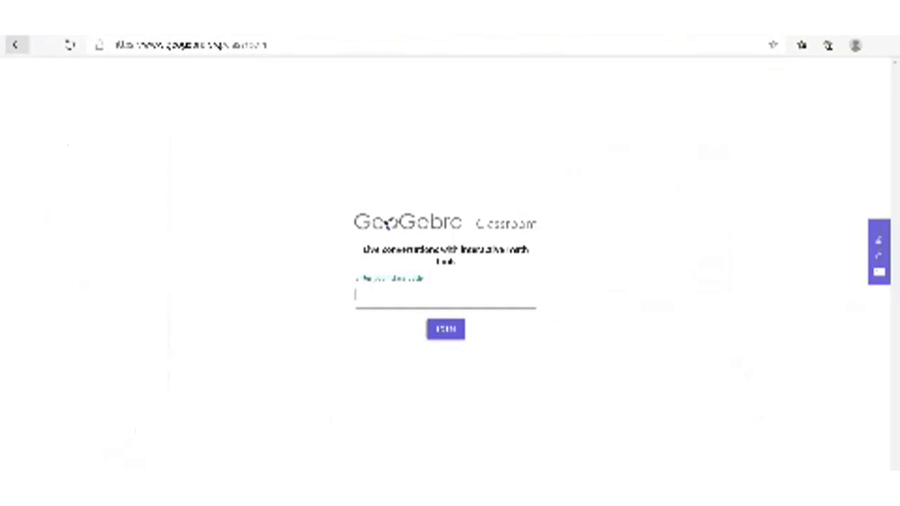
pyautogui.click(386, 224)
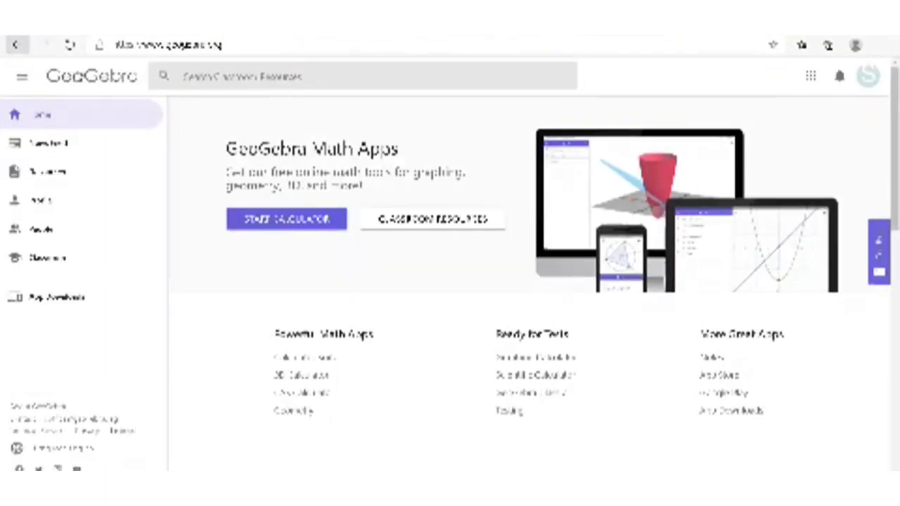
pyautogui.click(48, 171)
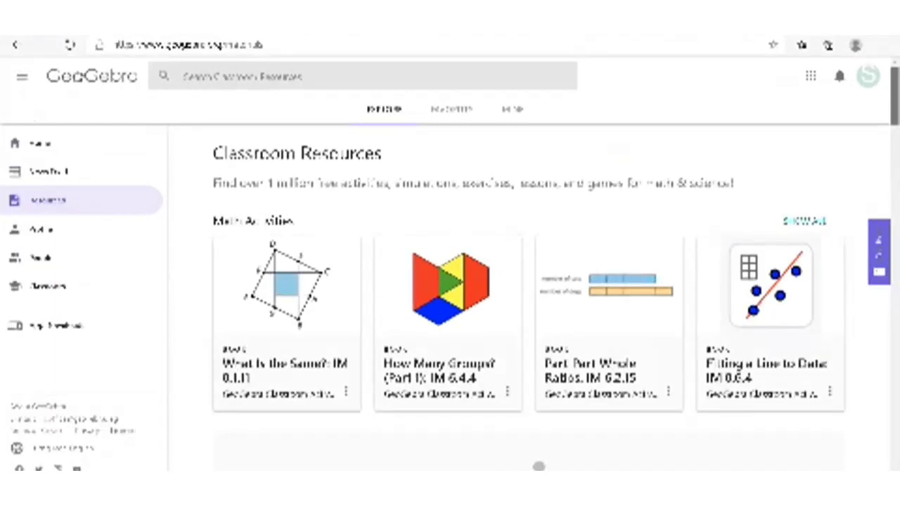
pyautogui.scroll(-12, 527, 295)
pyautogui.scroll(-15, 527, 295)
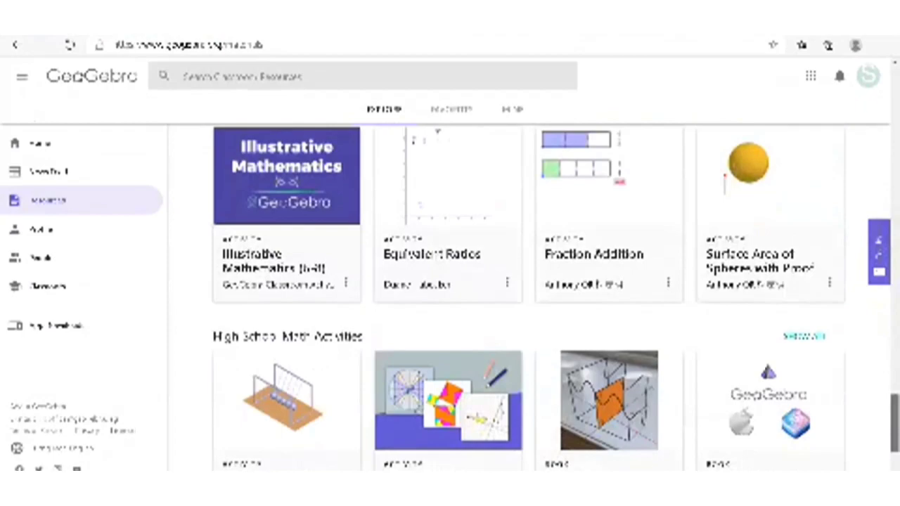
pyautogui.scroll(20, 527, 295)
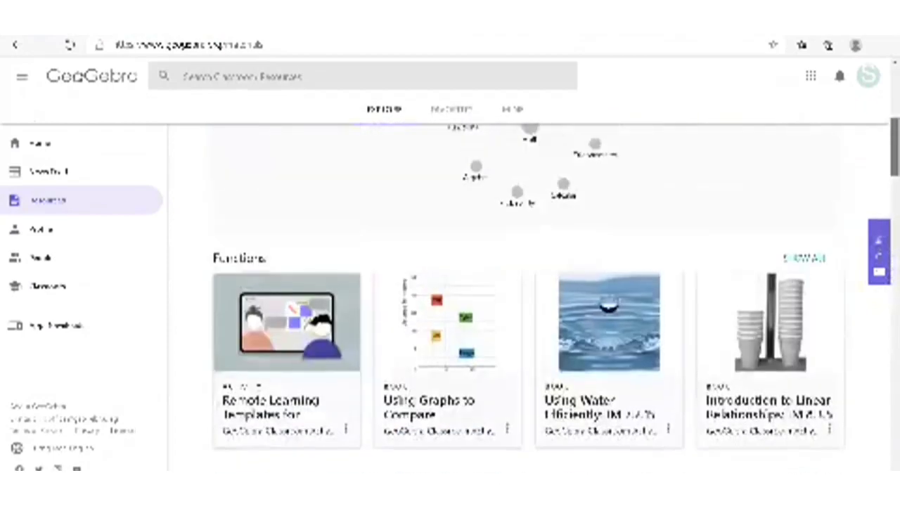